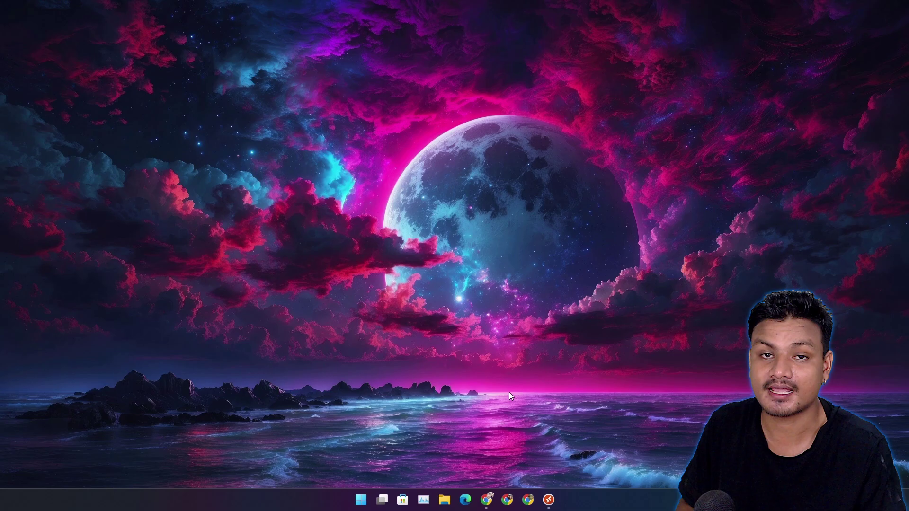
Switch to the LTSC WIN11 remote session, hide Core Temp to reveal the specs, then minimize the session.
{"action": "left_click", "coordinate": [486, 500]}
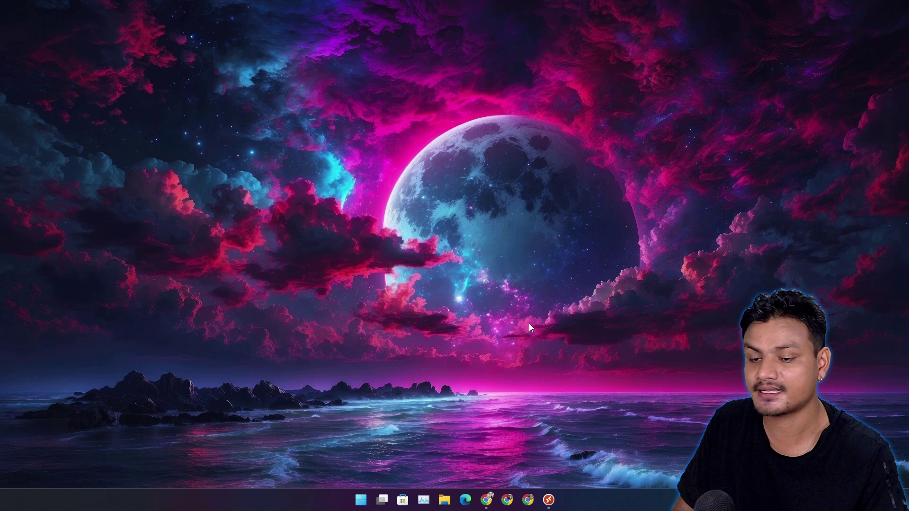
{"action": "mouse_move", "coordinate": [548, 500]}
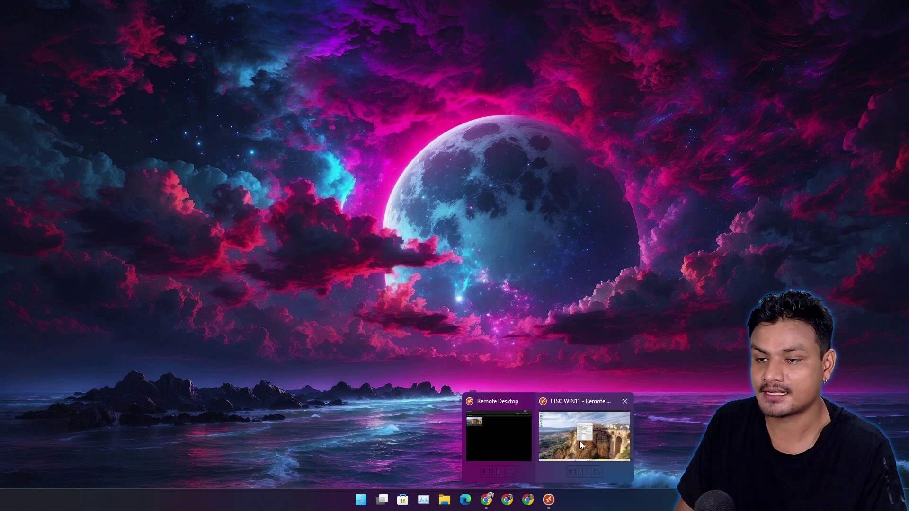
{"action": "left_click", "coordinate": [580, 441]}
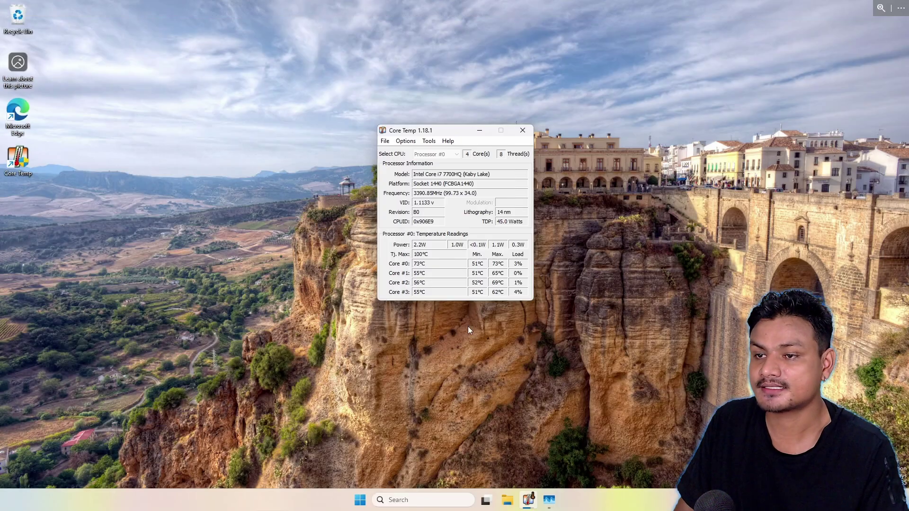
{"action": "left_click", "coordinate": [480, 132]}
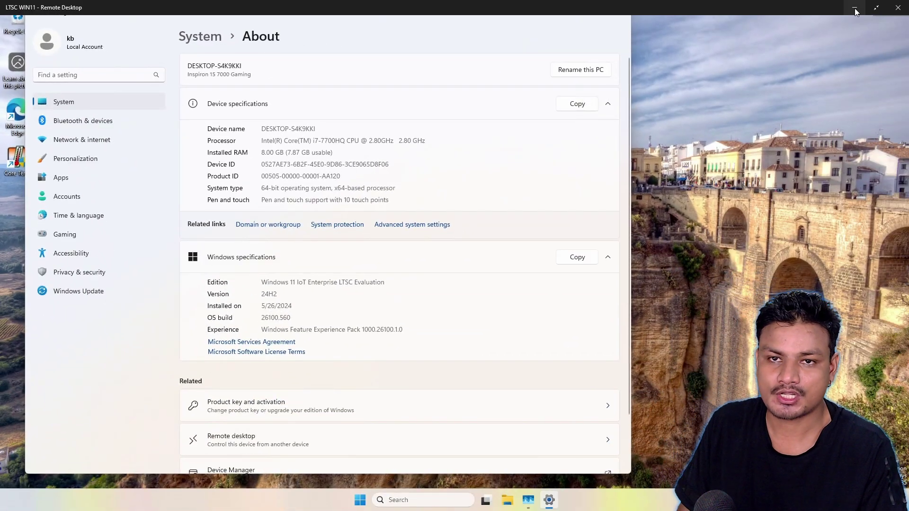
{"action": "left_click", "coordinate": [855, 10]}
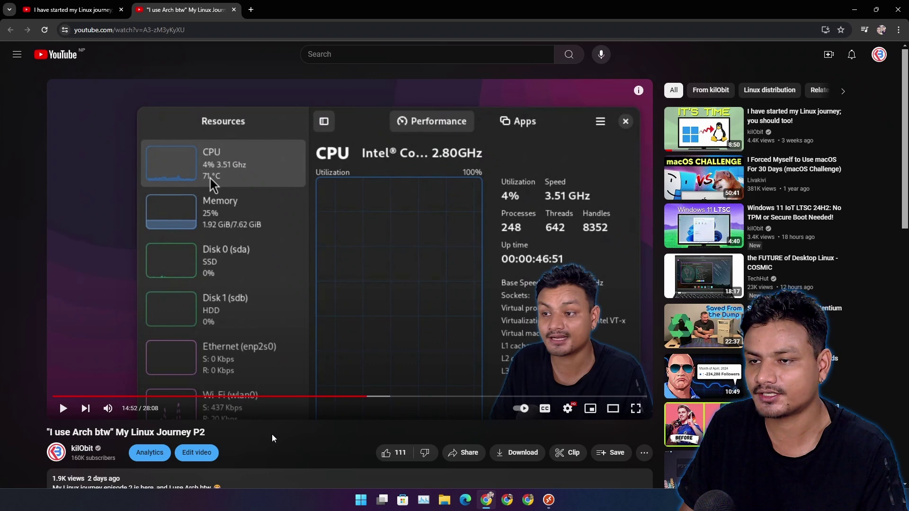
Play the 'I have started my Linux journey; you should too!' video in full screen.
{"action": "left_click", "coordinate": [76, 11]}
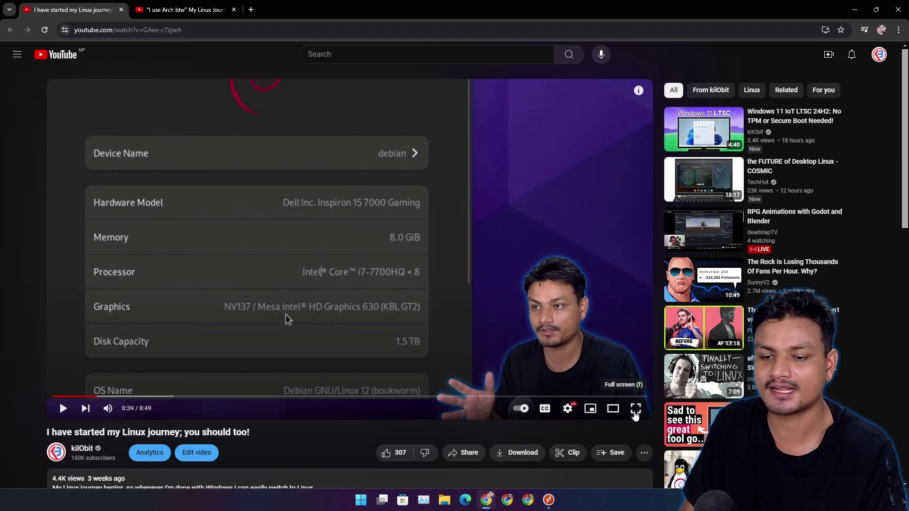
{"action": "left_click", "coordinate": [636, 408]}
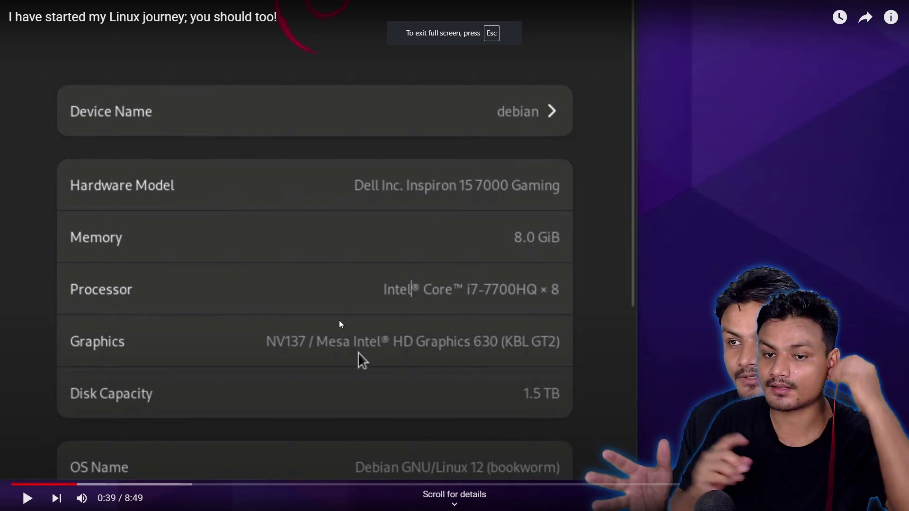
{"action": "left_click", "coordinate": [341, 324]}
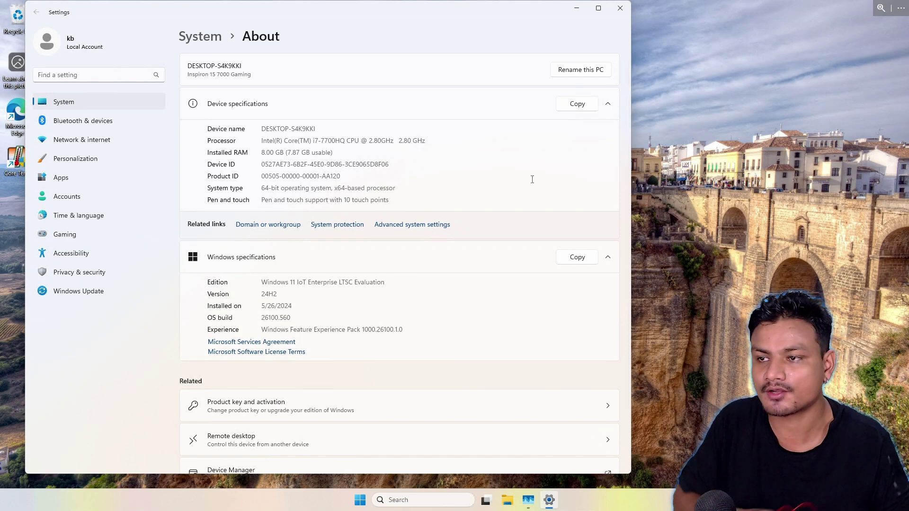
Move the Settings About window toward the desktop centre, slightly lower.
{"action": "left_click_drag", "start_coordinate": [478, 14], "coordinate": [578, 59]}
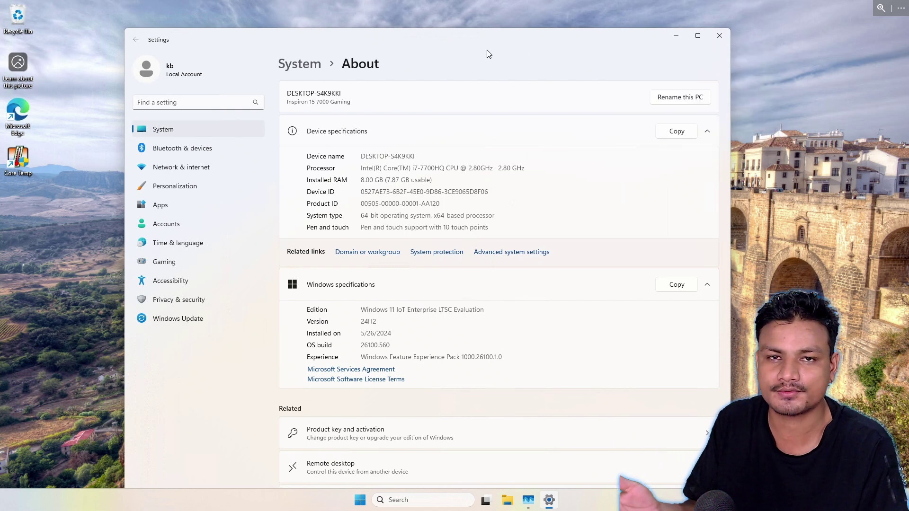
{"action": "mouse_move", "coordinate": [488, 53]}
{"action": "left_mouse_down"}
{"action": "mouse_move", "coordinate": [447, 61]}
{"action": "mouse_move", "coordinate": [446, 47]}
{"action": "left_mouse_up"}
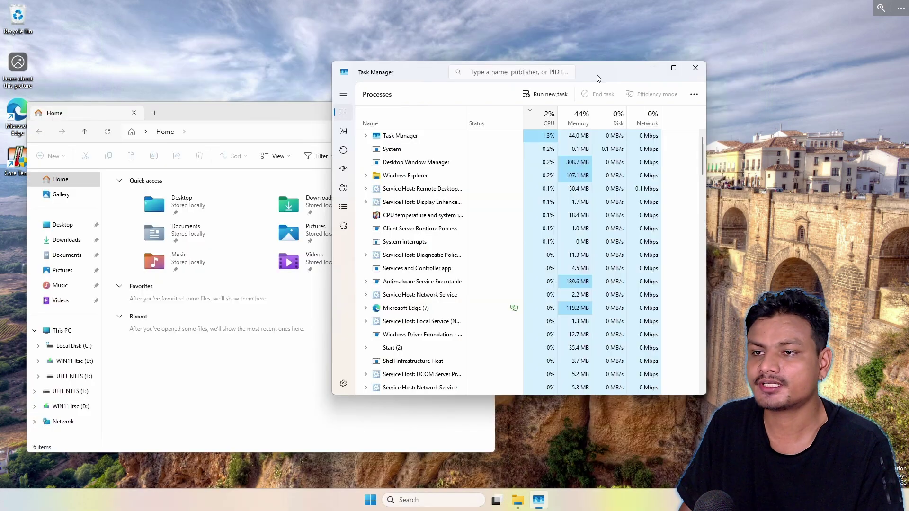
Reposition the Task Manager Processes window and settle it beside File Explorer.
{"action": "left_click_drag", "start_coordinate": [599, 78], "coordinate": [603, 108]}
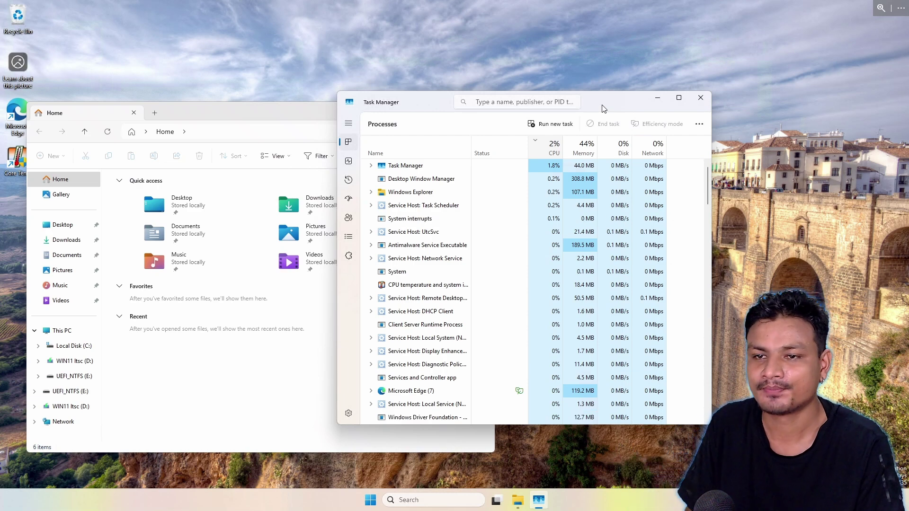
{"action": "left_click_drag", "start_coordinate": [604, 109], "coordinate": [686, 127]}
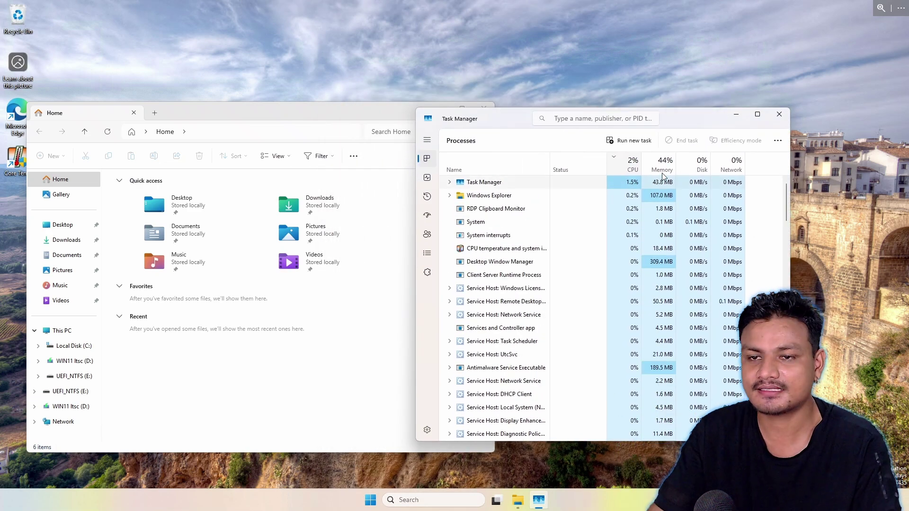
{"action": "mouse_move", "coordinate": [696, 127]}
{"action": "left_mouse_down"}
{"action": "mouse_move", "coordinate": [618, 76]}
{"action": "mouse_move", "coordinate": [565, 106]}
{"action": "mouse_move", "coordinate": [574, 84]}
{"action": "left_mouse_up"}
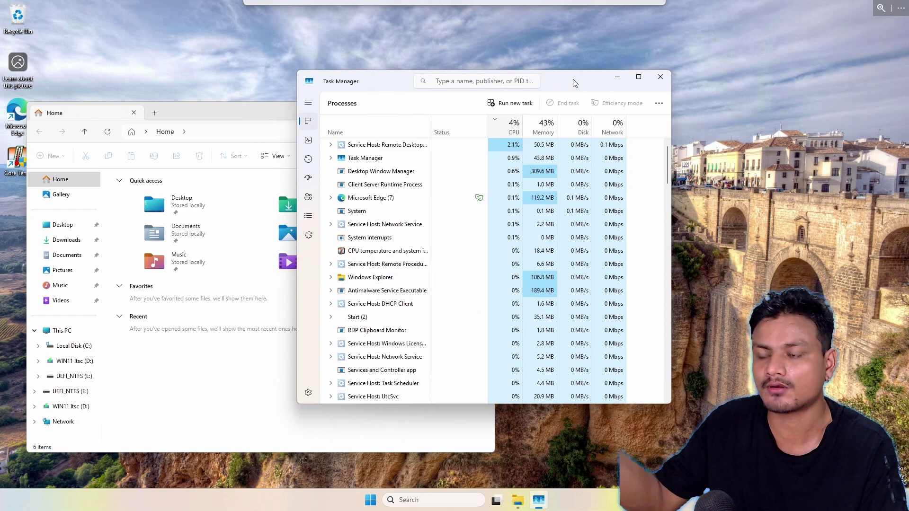
{"action": "left_click_drag", "start_coordinate": [574, 84], "coordinate": [575, 83]}
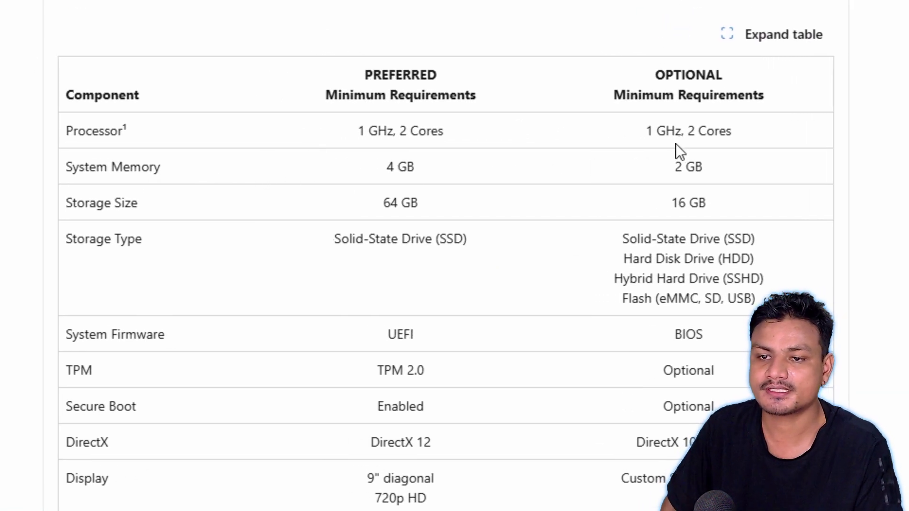
Highlight the optional '1 GHz, 2 Cores' processor minimum, then scroll down to the UEFI firmware row.
{"action": "left_click_drag", "start_coordinate": [632, 131], "coordinate": [713, 131]}
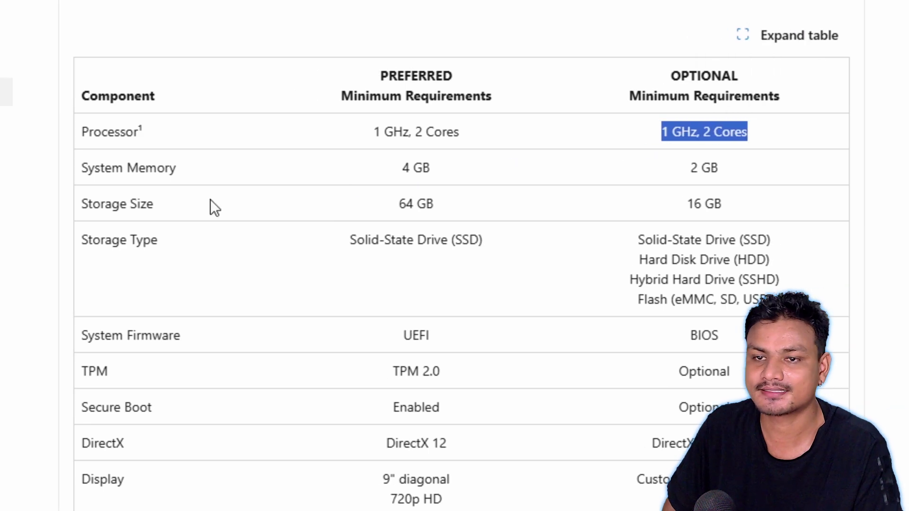
{"action": "left_click", "coordinate": [615, 126]}
{"action": "left_click_drag", "start_coordinate": [614, 127], "coordinate": [703, 127]}
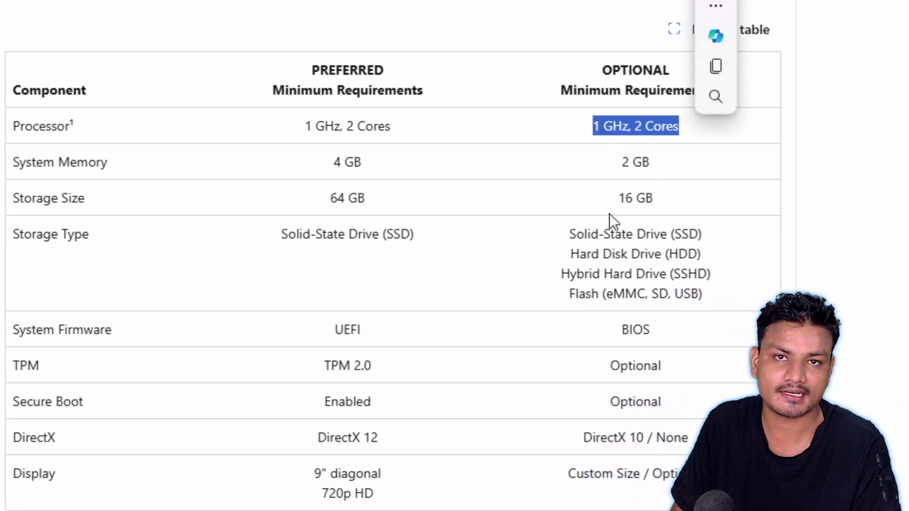
{"action": "left_click", "coordinate": [609, 214]}
{"action": "scroll", "coordinate": [355, 282], "scroll_direction": "down", "scroll_amount": 4}
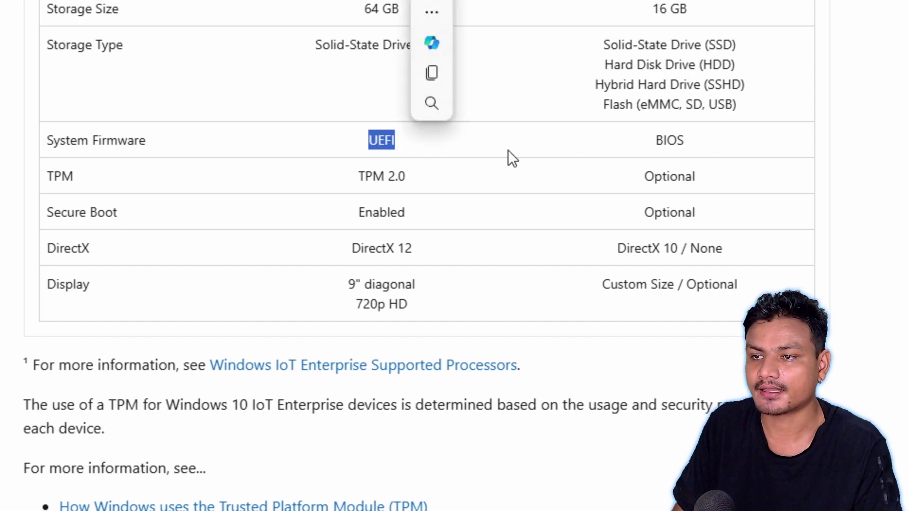
{"action": "left_click", "coordinate": [421, 156]}
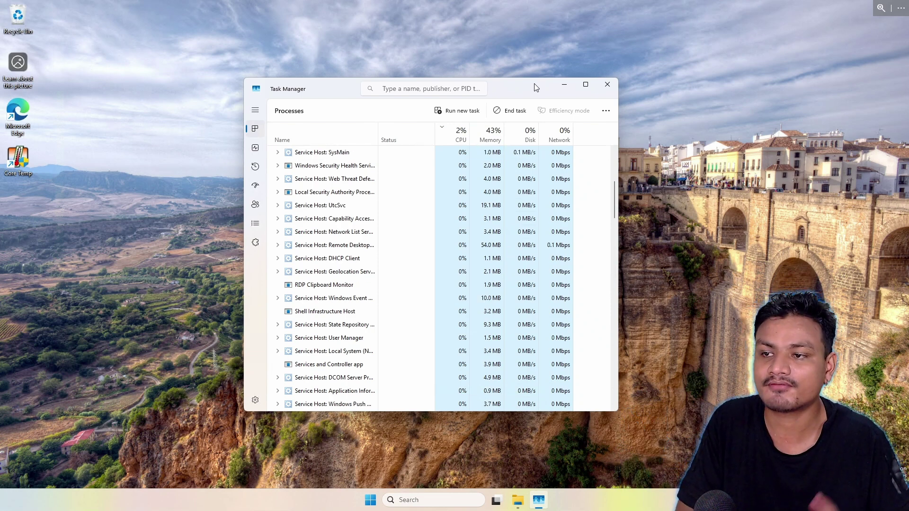
Shift Task Manager around while reviewing its processes, then bring up the NVIDIA driver page in Edge.
{"action": "left_click_drag", "start_coordinate": [536, 88], "coordinate": [536, 82]}
{"action": "scroll", "coordinate": [615, 163], "scroll_direction": "up", "scroll_amount": 5}
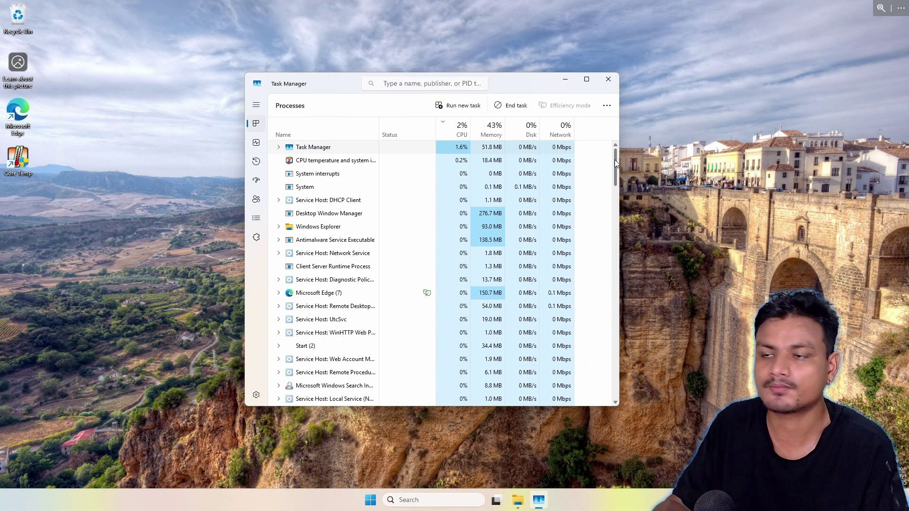
{"action": "left_click_drag", "start_coordinate": [507, 86], "coordinate": [514, 89]}
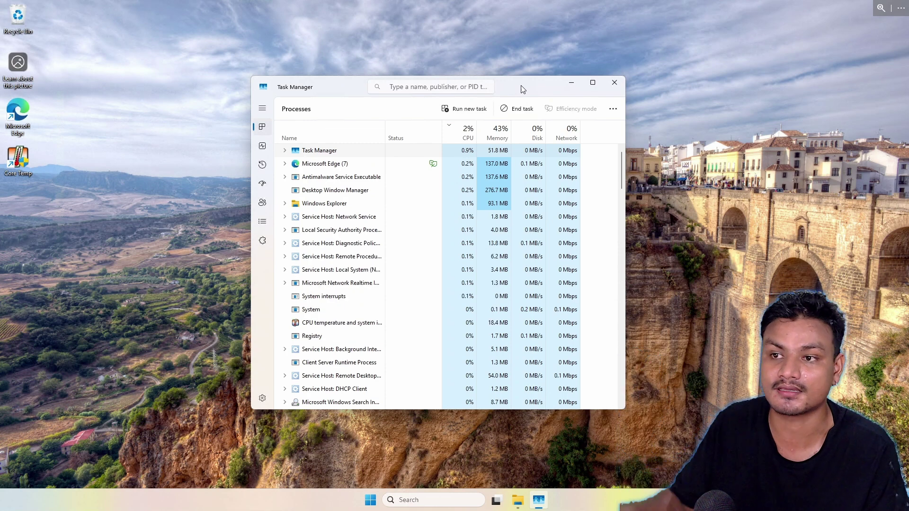
{"action": "left_click_drag", "start_coordinate": [523, 89], "coordinate": [540, 96]}
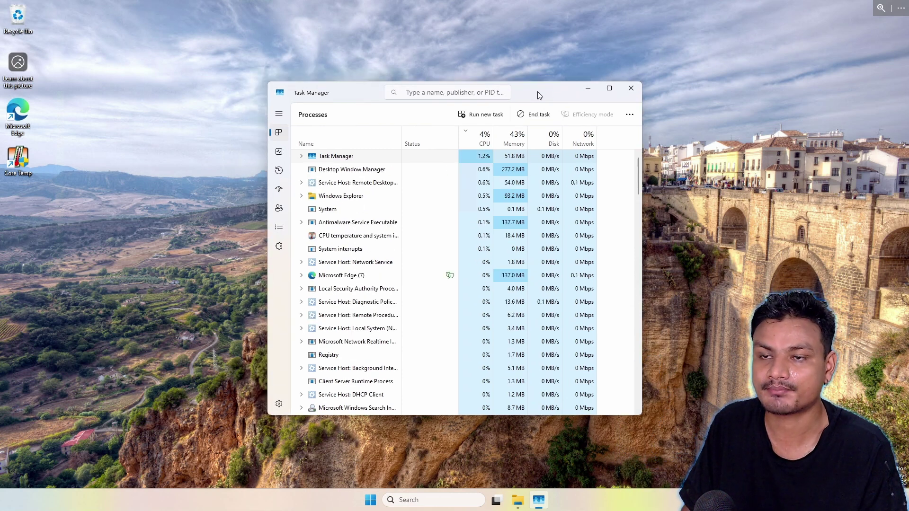
{"action": "left_click_drag", "start_coordinate": [531, 96], "coordinate": [485, 92]}
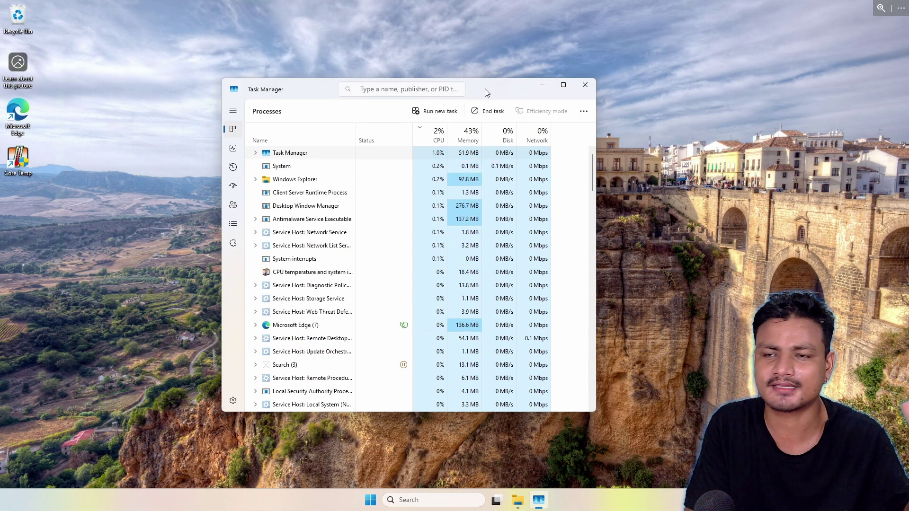
{"action": "mouse_move", "coordinate": [485, 89]}
{"action": "left_mouse_down"}
{"action": "mouse_move", "coordinate": [506, 94]}
{"action": "mouse_move", "coordinate": [474, 89]}
{"action": "mouse_move", "coordinate": [489, 86]}
{"action": "left_mouse_up"}
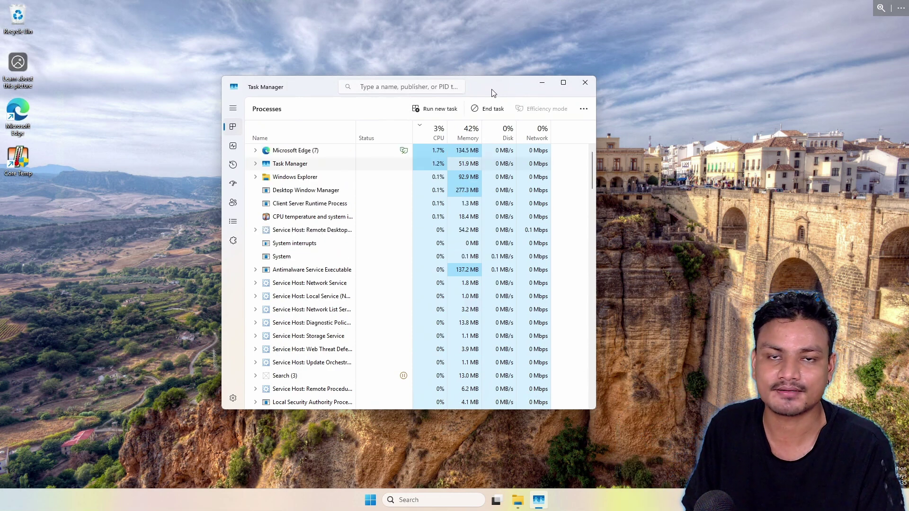
{"action": "left_click_drag", "start_coordinate": [493, 92], "coordinate": [477, 90]}
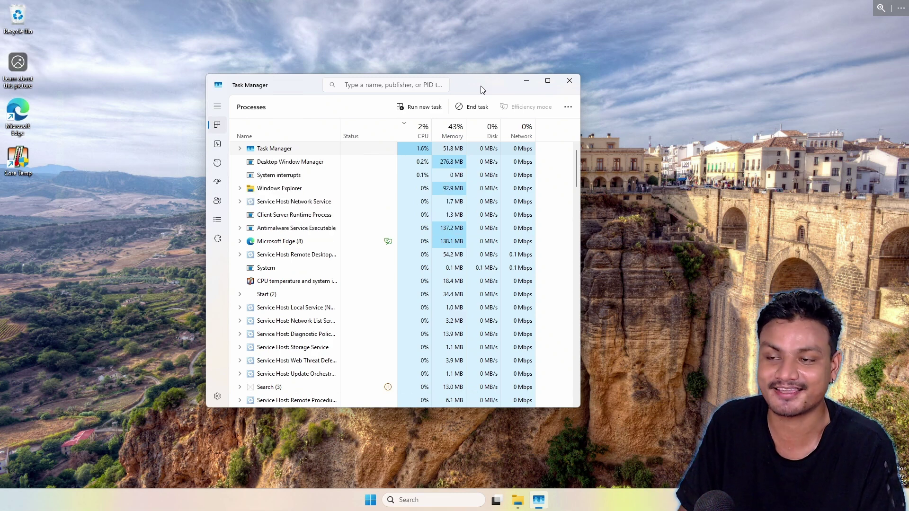
{"action": "left_click_drag", "start_coordinate": [481, 87], "coordinate": [480, 78]}
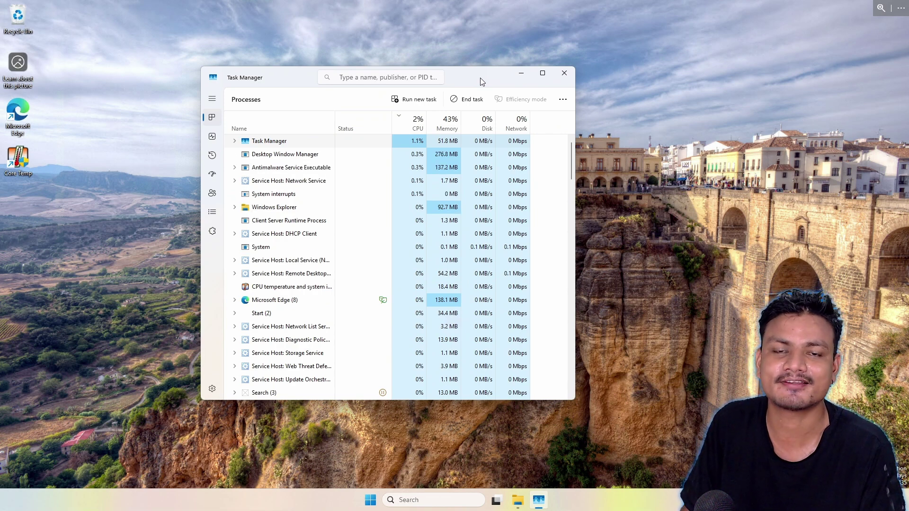
{"action": "left_click_drag", "start_coordinate": [481, 79], "coordinate": [477, 81]}
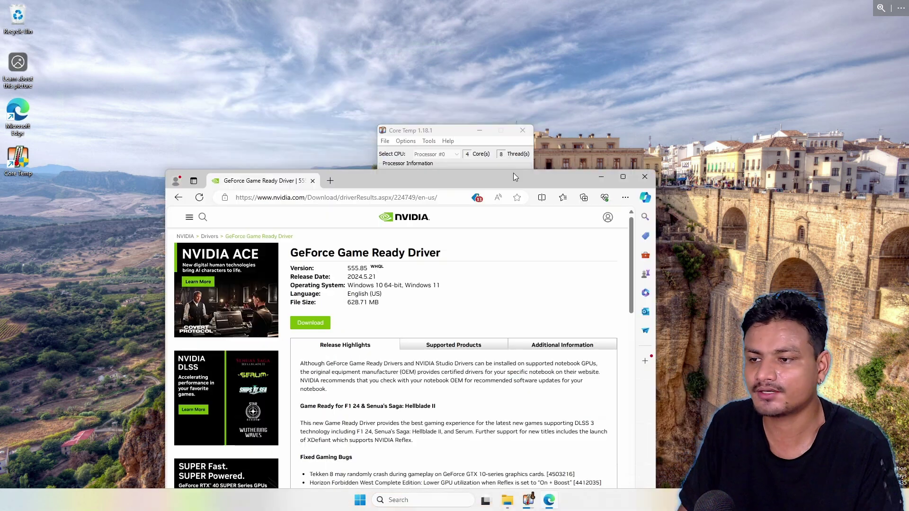
{"action": "mouse_move", "coordinate": [513, 172]}
{"action": "left_mouse_down"}
{"action": "mouse_move", "coordinate": [614, 69]}
{"action": "mouse_move", "coordinate": [552, 71]}
{"action": "left_mouse_up"}
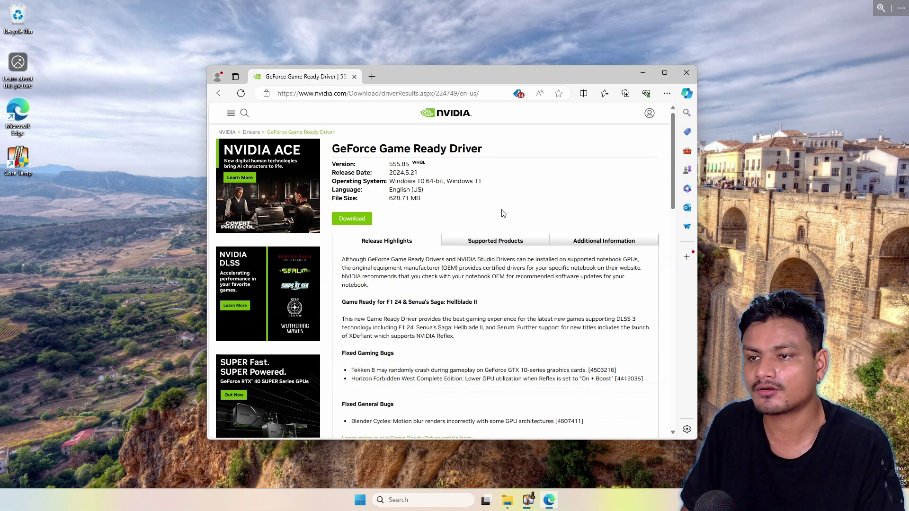
Download the GeForce Game Ready Driver 555.85 from the NVIDIA page.
{"action": "left_click_drag", "start_coordinate": [510, 81], "coordinate": [473, 103]}
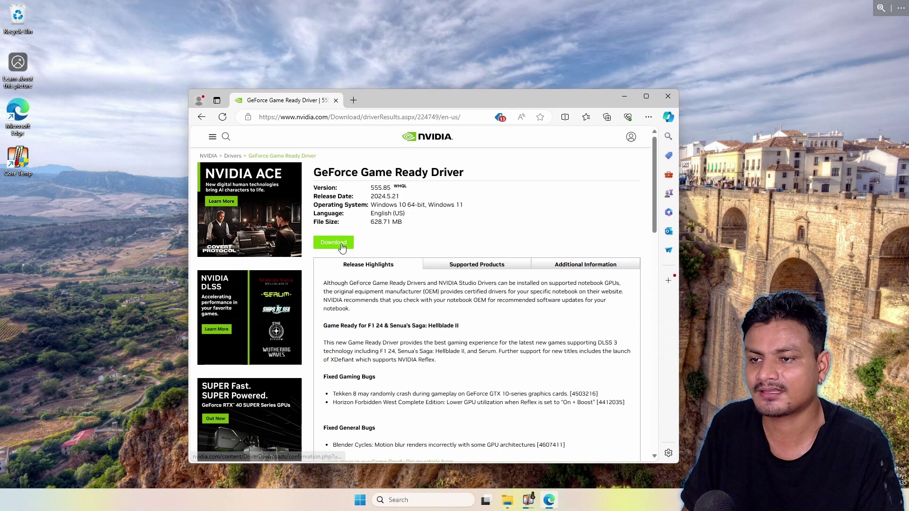
{"action": "left_click", "coordinate": [340, 244]}
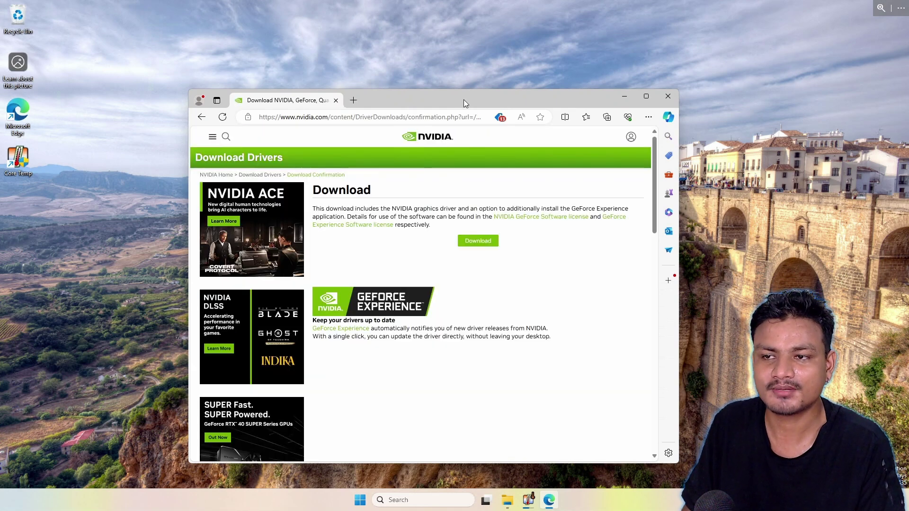
{"action": "left_click_drag", "start_coordinate": [452, 98], "coordinate": [438, 102]}
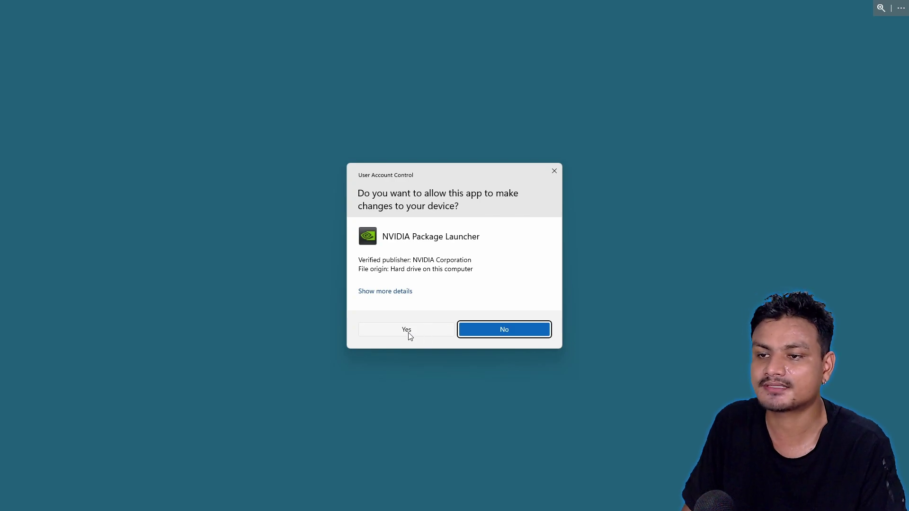
Let the NVIDIA Package Launcher run, accept the extraction folder, and open the Start menu.
{"action": "left_click", "coordinate": [408, 332]}
{"action": "left_click", "coordinate": [431, 268]}
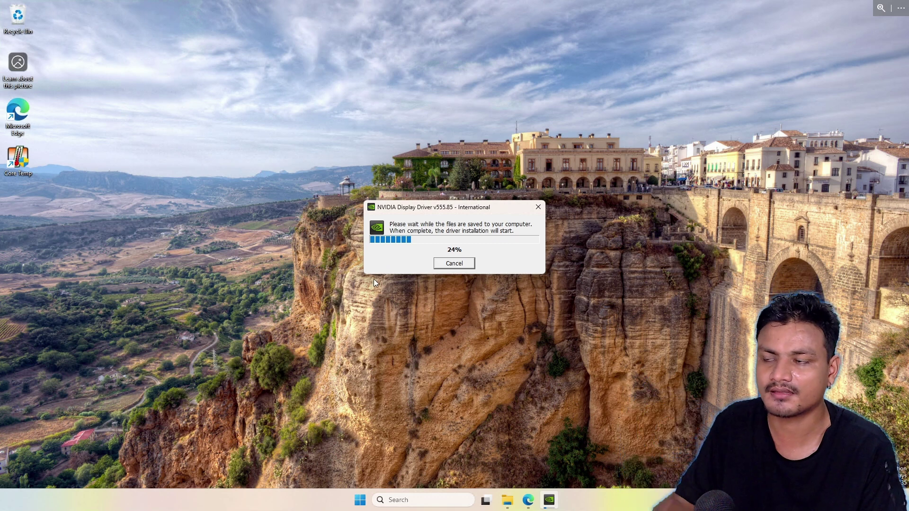
{"action": "left_click", "coordinate": [360, 505]}
{"action": "left_click", "coordinate": [359, 506]}
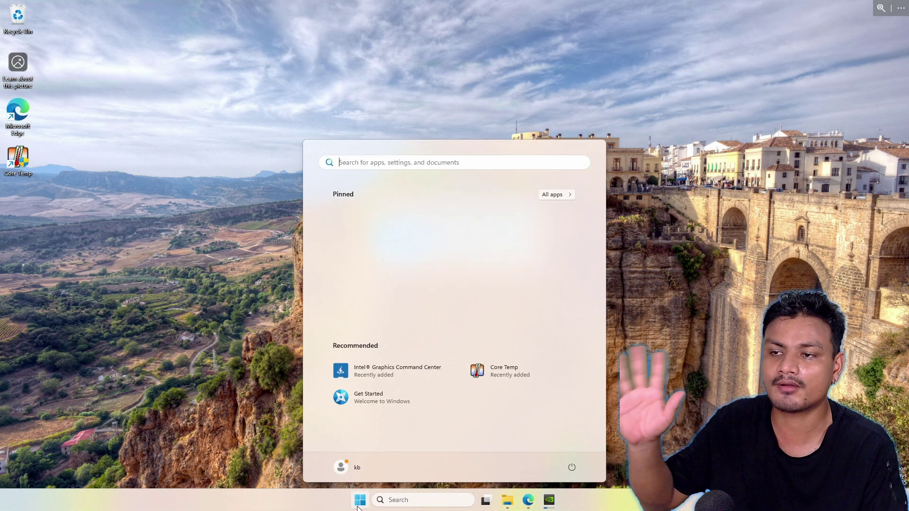
Open Windows search, then dismiss it to return to the driver extraction progress.
{"action": "left_click", "coordinate": [399, 500]}
{"action": "left_click", "coordinate": [453, 153]}
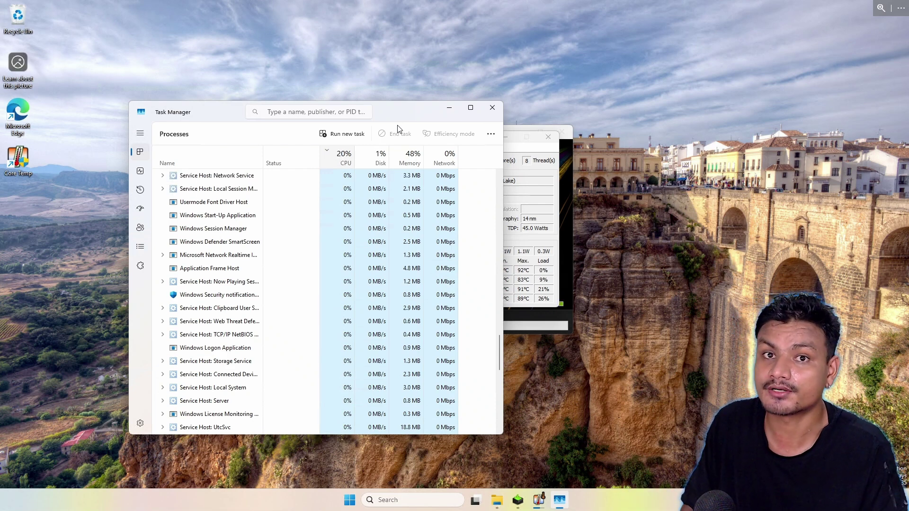
Move Task Manager aside, reopen it with Ctrl+Shift+Esc, and launch 'windows powershell' from search.
{"action": "mouse_move", "coordinate": [412, 112]}
{"action": "left_mouse_down"}
{"action": "mouse_move", "coordinate": [379, 121]}
{"action": "mouse_move", "coordinate": [422, 115]}
{"action": "left_mouse_up"}
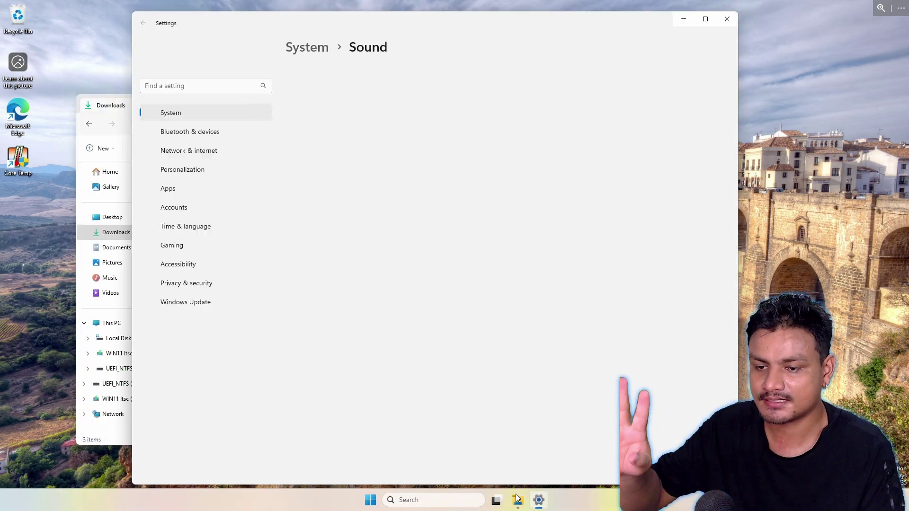
{"action": "key", "text": "ctrl+shift+Escape"}
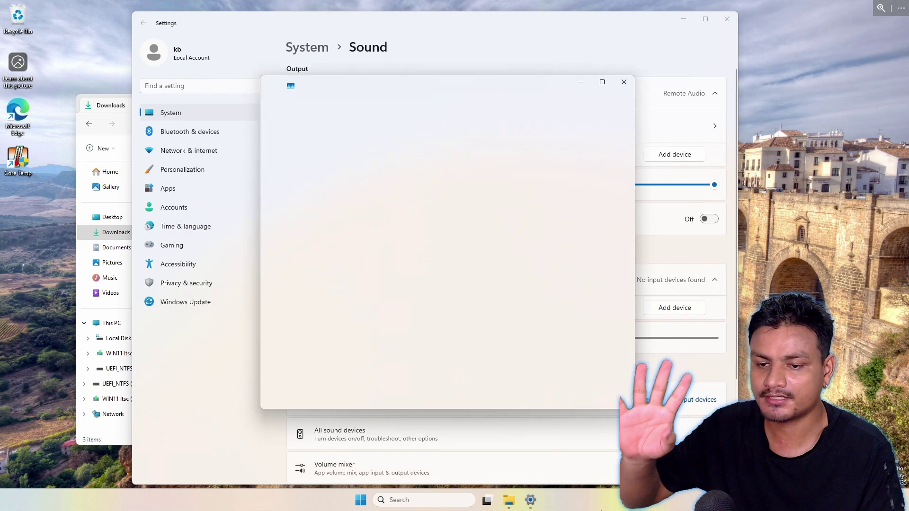
{"action": "left_click", "coordinate": [409, 502]}
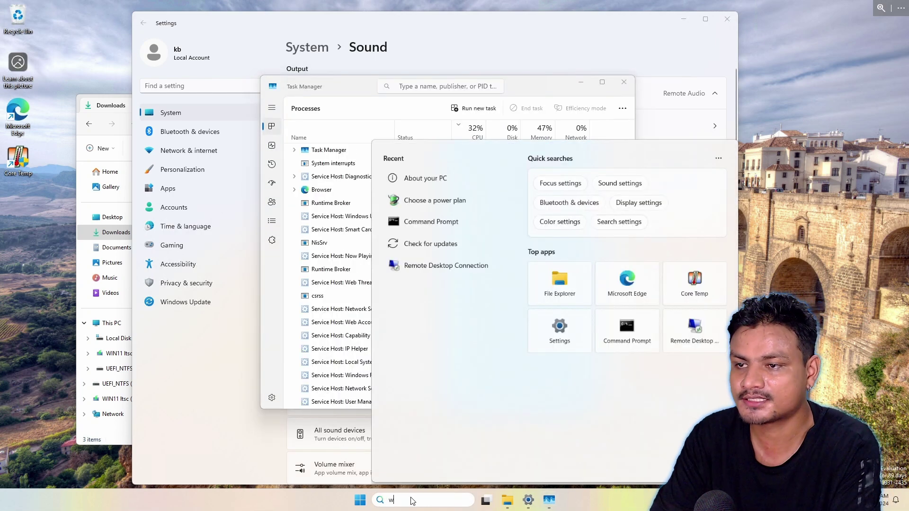
{"action": "type", "text": "windows powershell"}
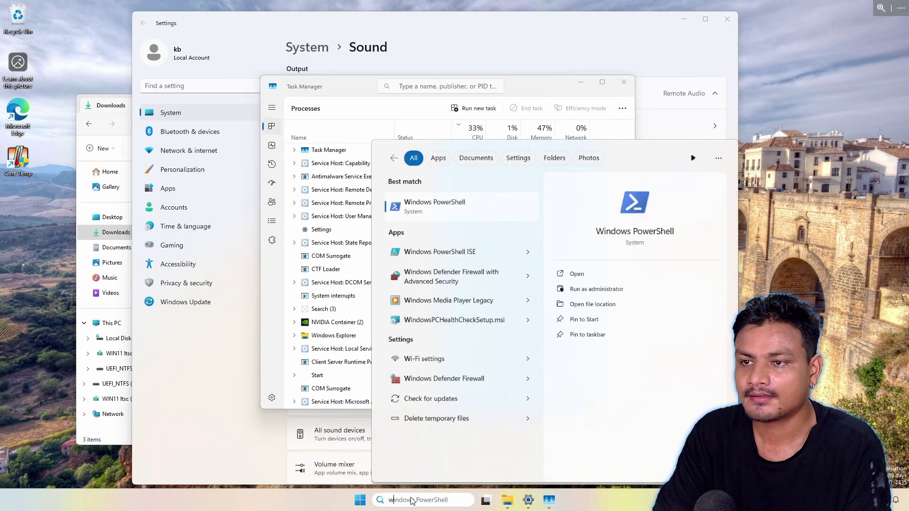
{"action": "key", "text": "Return"}
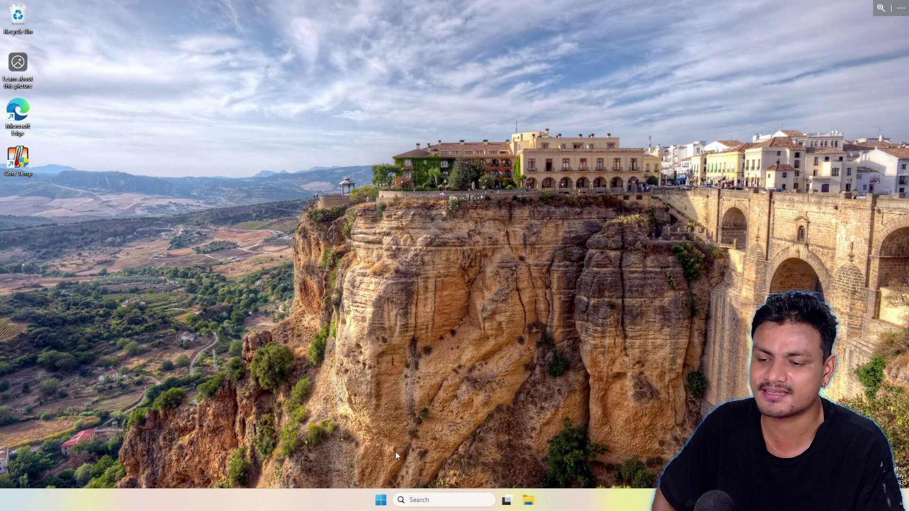
{"action": "left_click", "coordinate": [380, 501]}
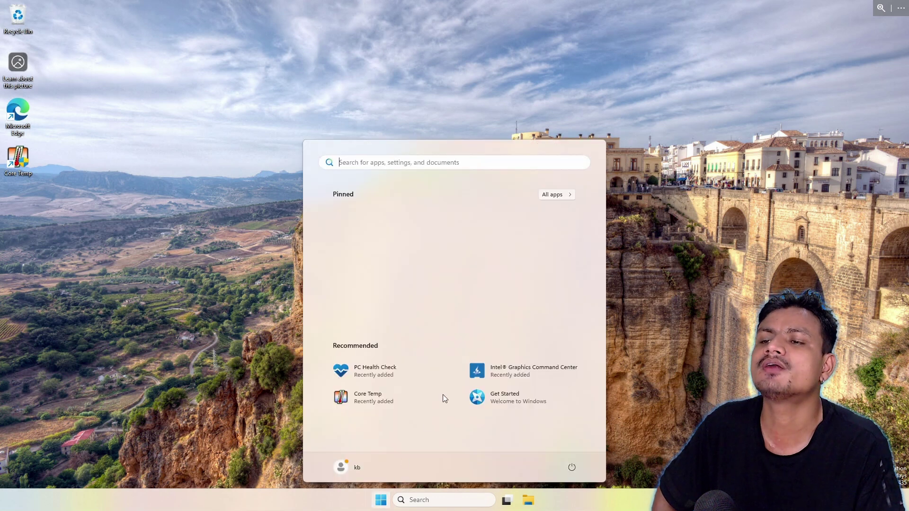
{"action": "left_click", "coordinate": [552, 194]}
{"action": "left_click", "coordinate": [571, 194]}
{"action": "key", "text": "Escape"}
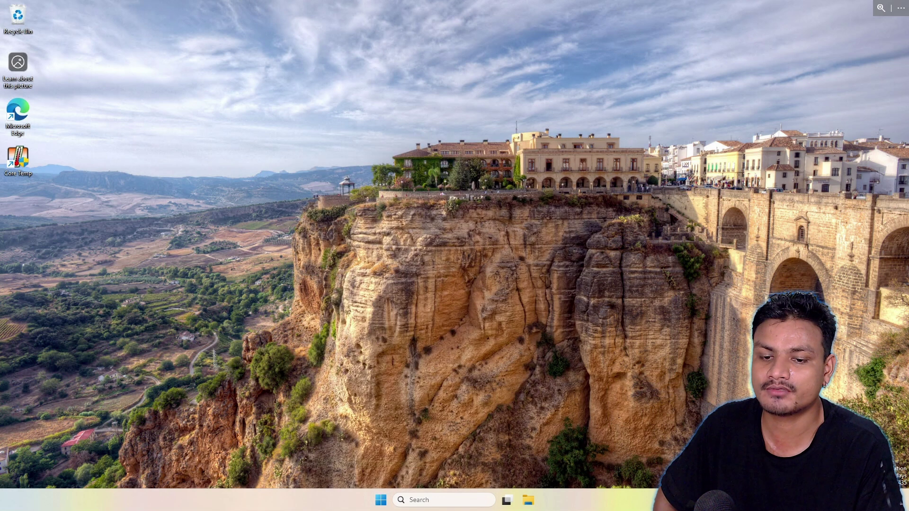